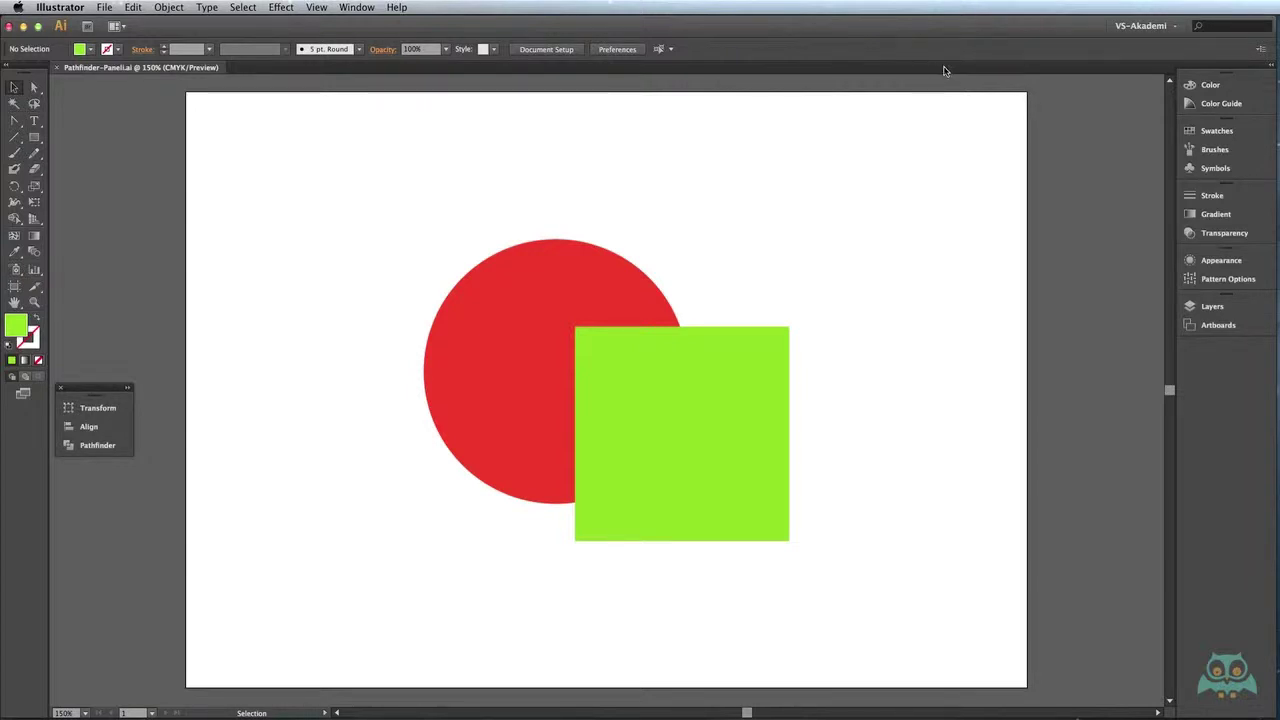
Browse the Nesne-Duzenleme-Araclari example folder, then show the Pathfinder panel from the Window menu.
key(super+Tab)
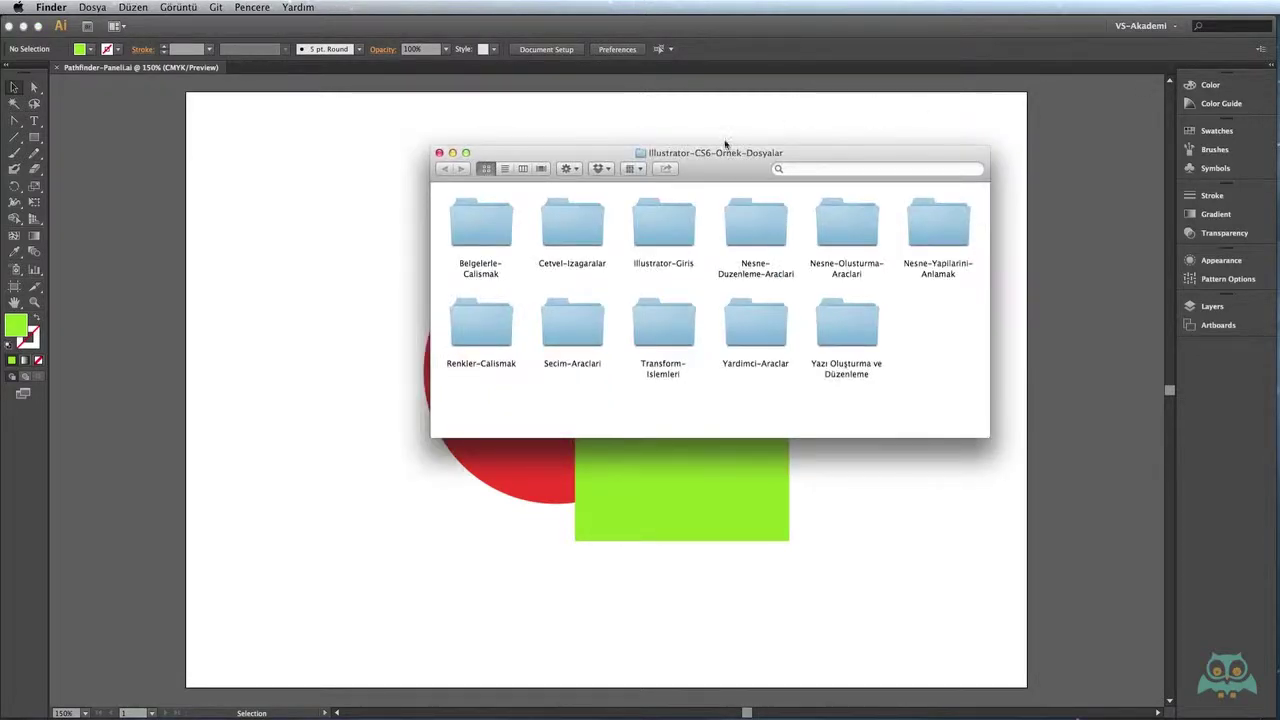
click(764, 221)
double_click(764, 221)
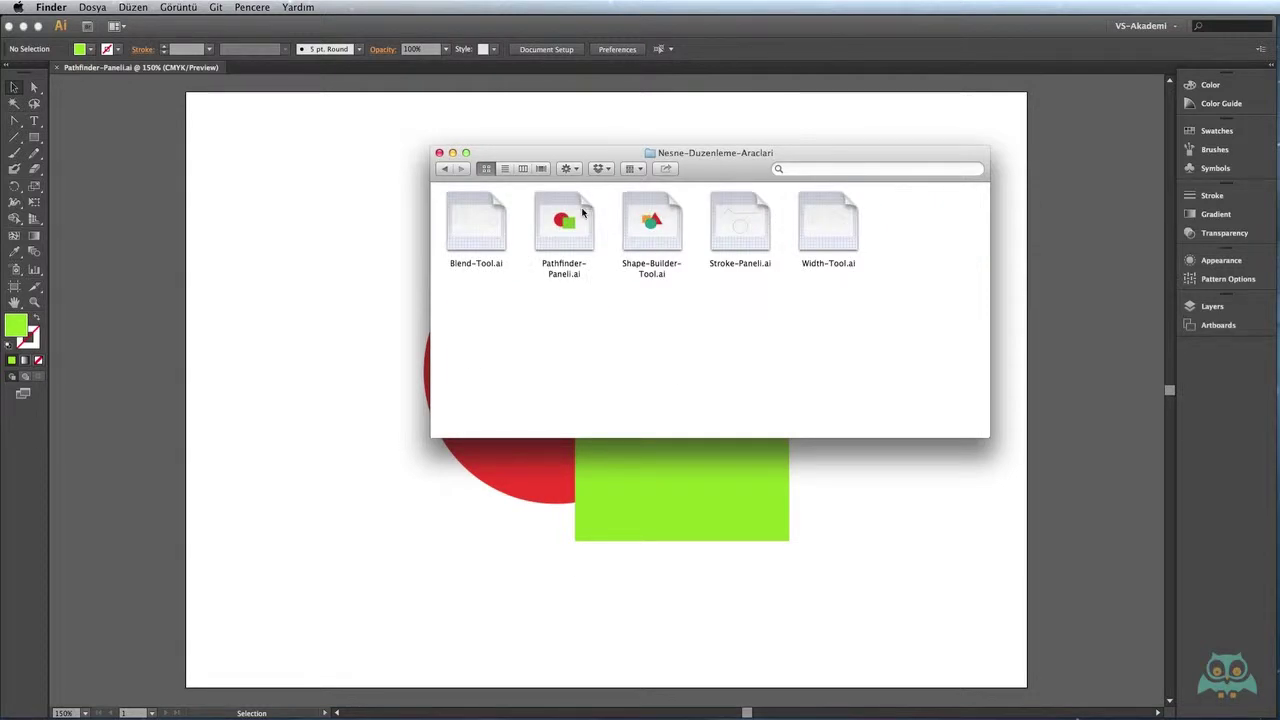
click(572, 108)
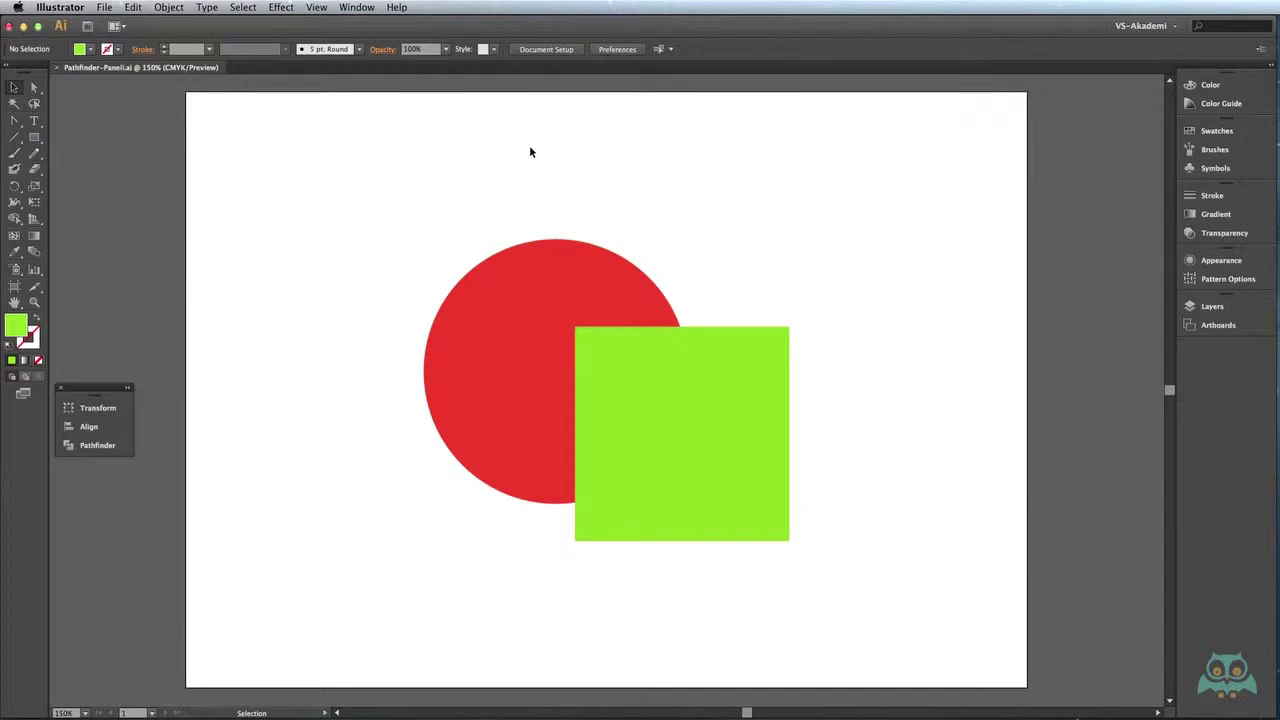
click(360, 8)
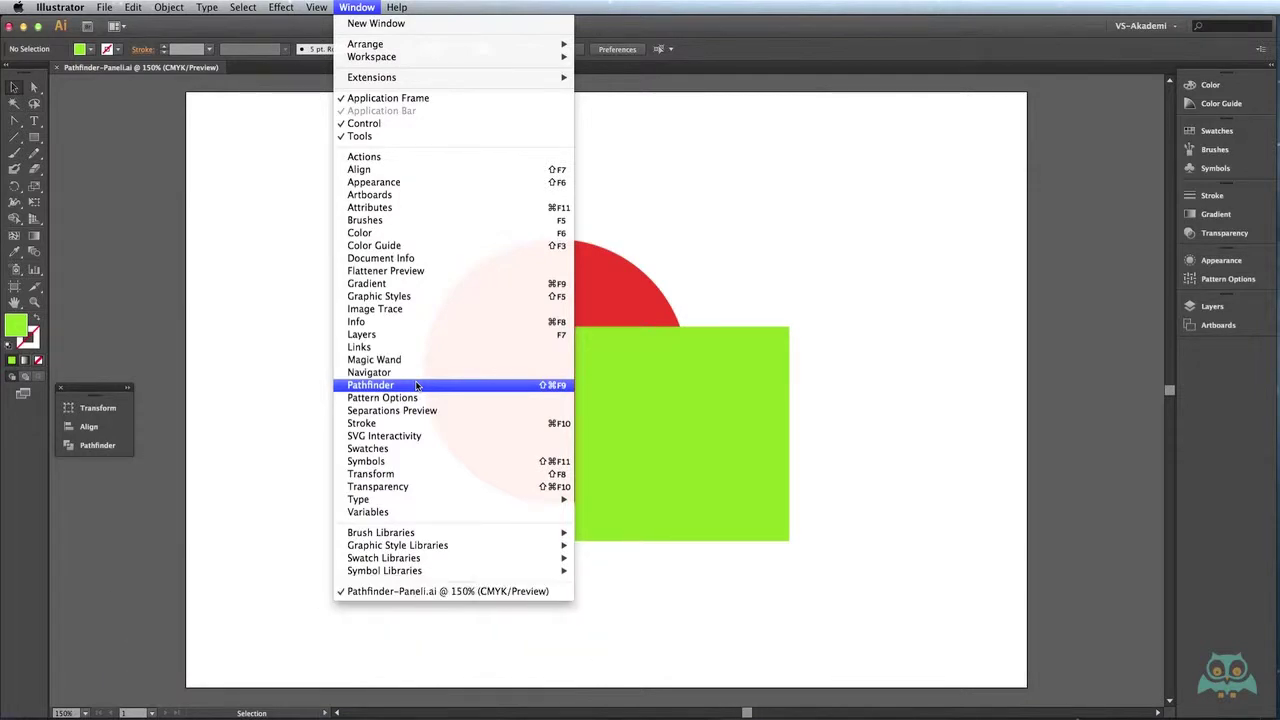
click(417, 386)
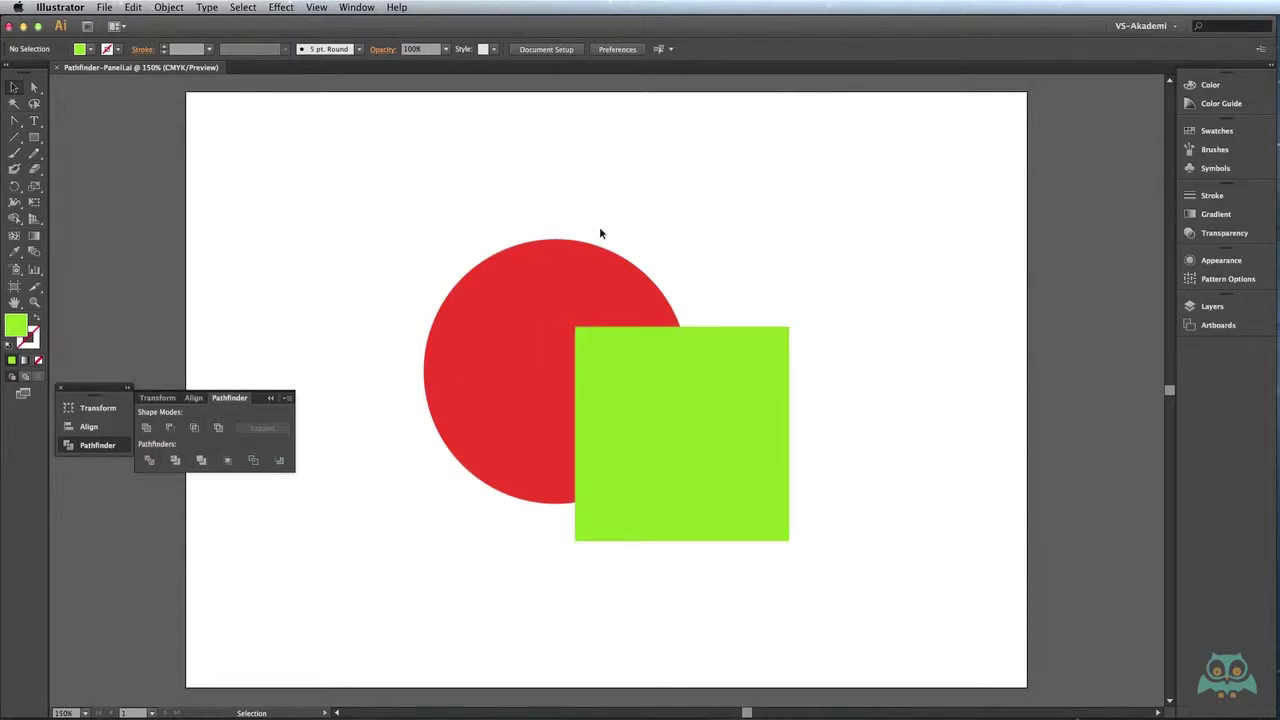
Marquee-select the red circle and green square and merge them with Pathfinder Unite.
drag(597, 217, 692, 377)
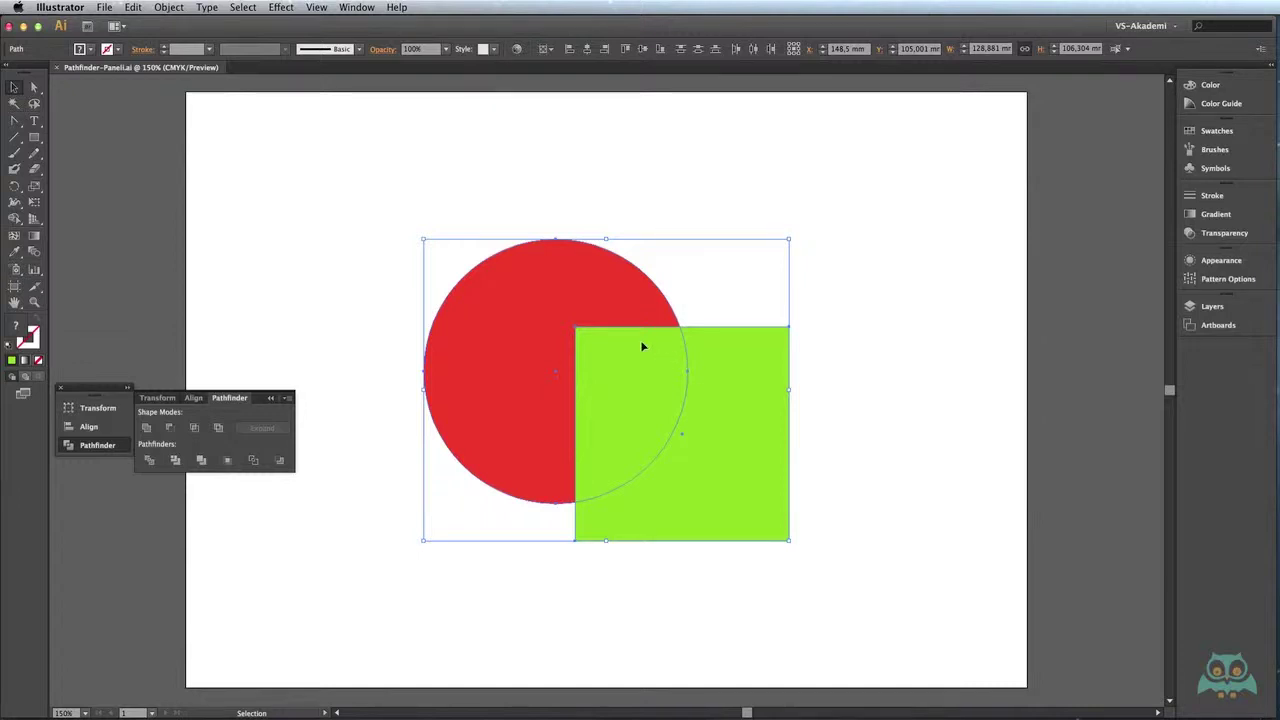
click(147, 428)
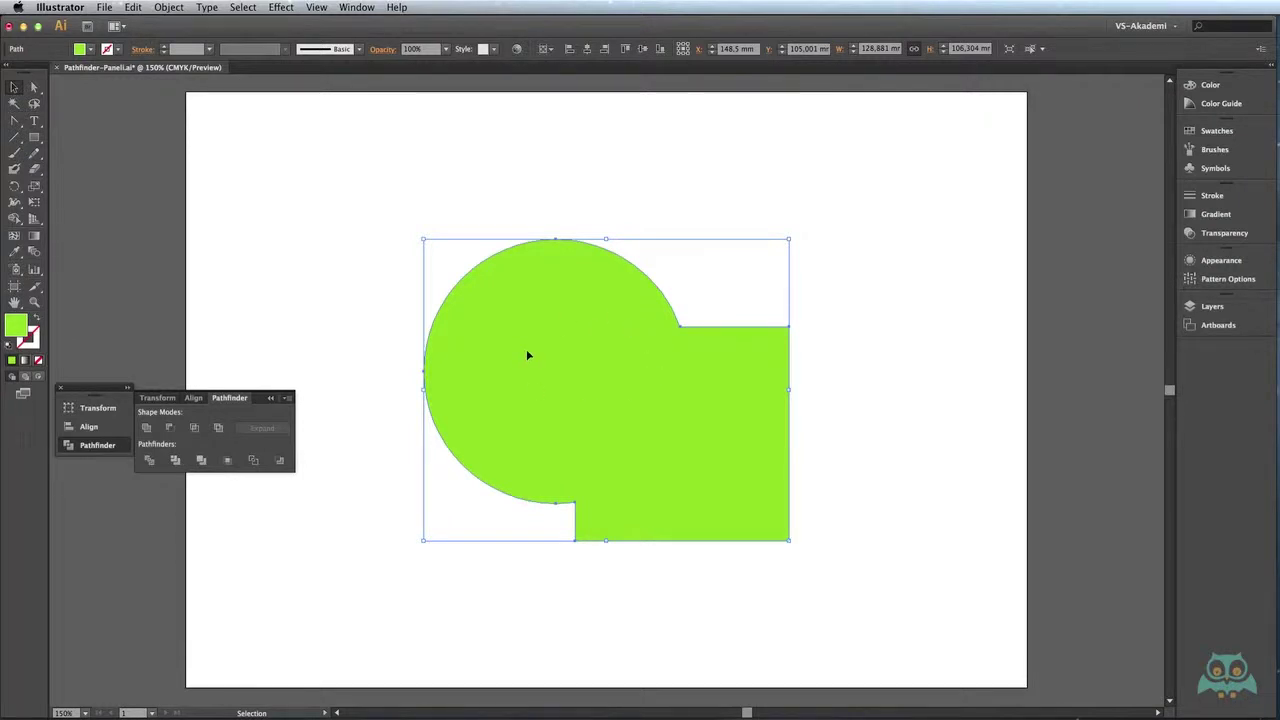
Undo the Unite and apply Minus Front to cut the square out of the red circle.
key(ctrl+z)
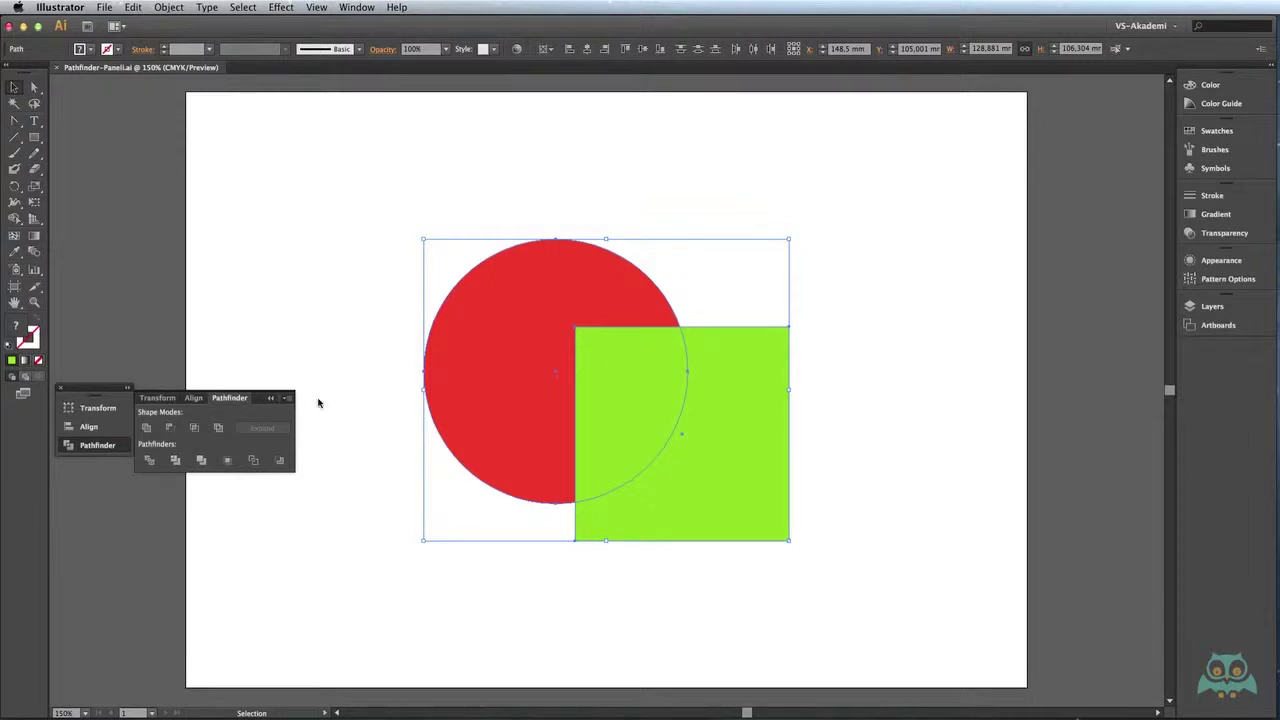
click(177, 430)
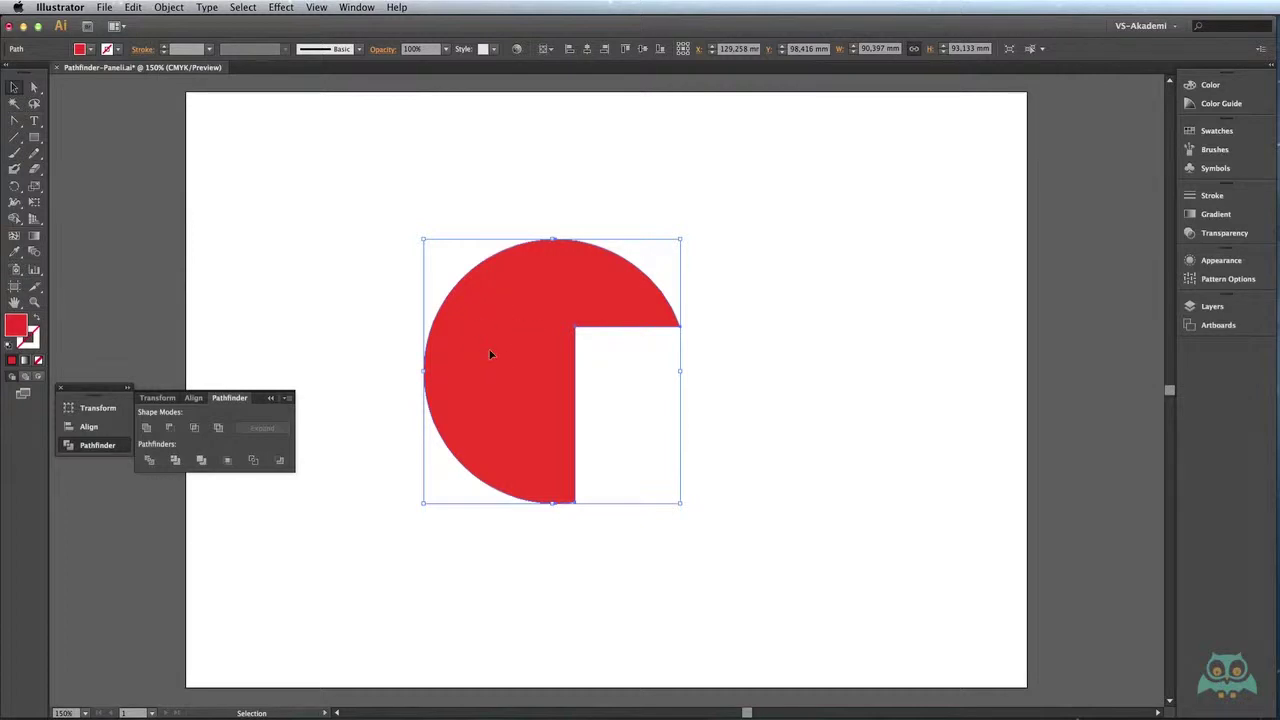
Undo Minus Front and apply Intersect to keep only the green overlapping area.
key(super+z)
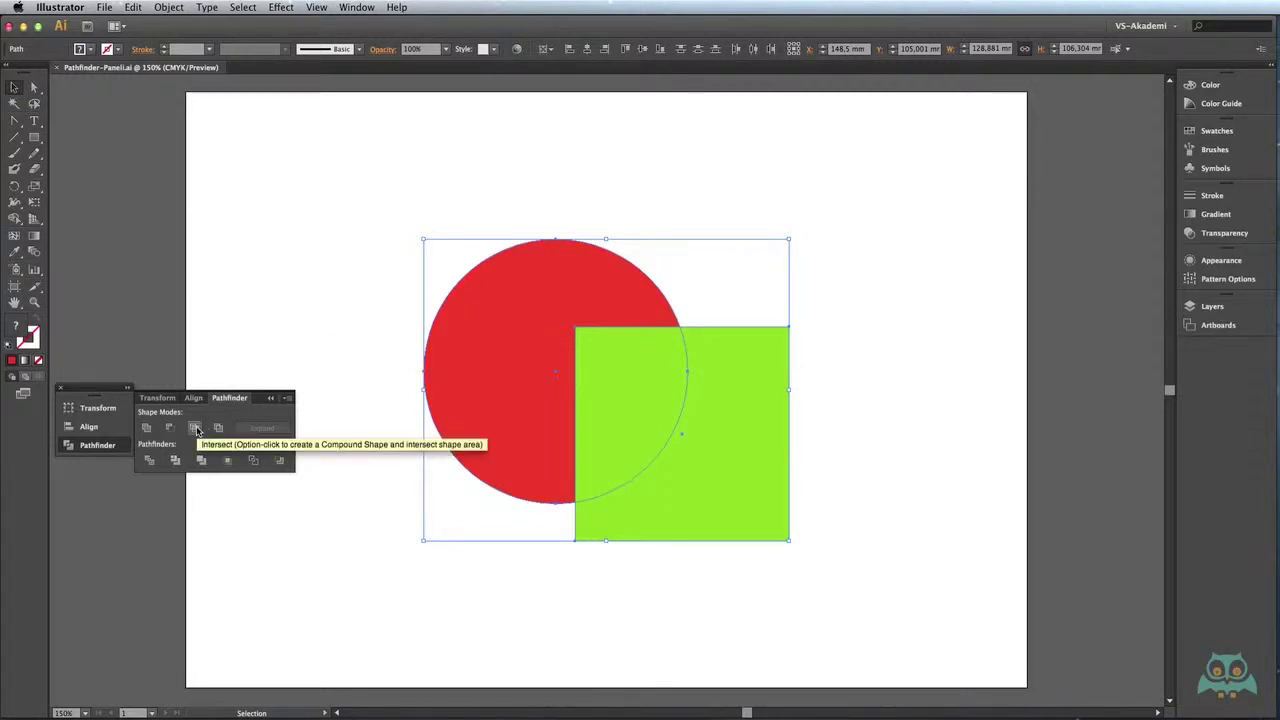
click(195, 428)
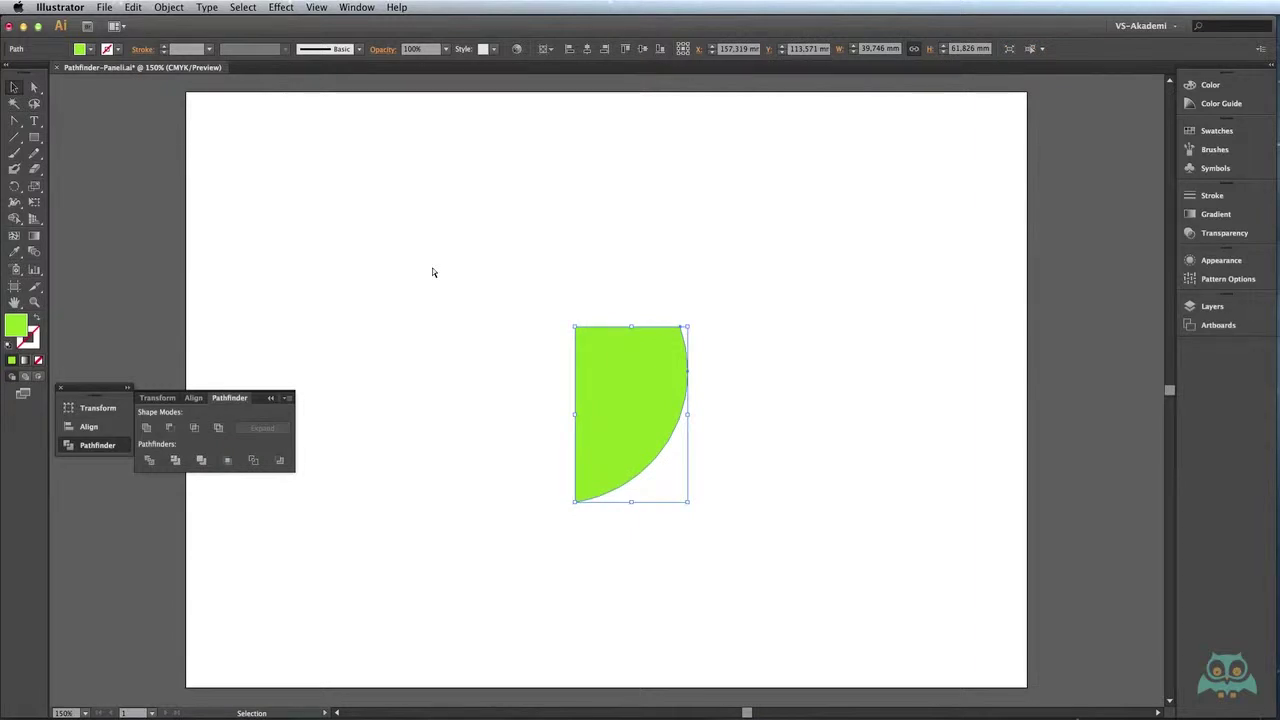
Undo Intersect and apply Exclude so the shapes combine with their overlap cut away.
key(super+z)
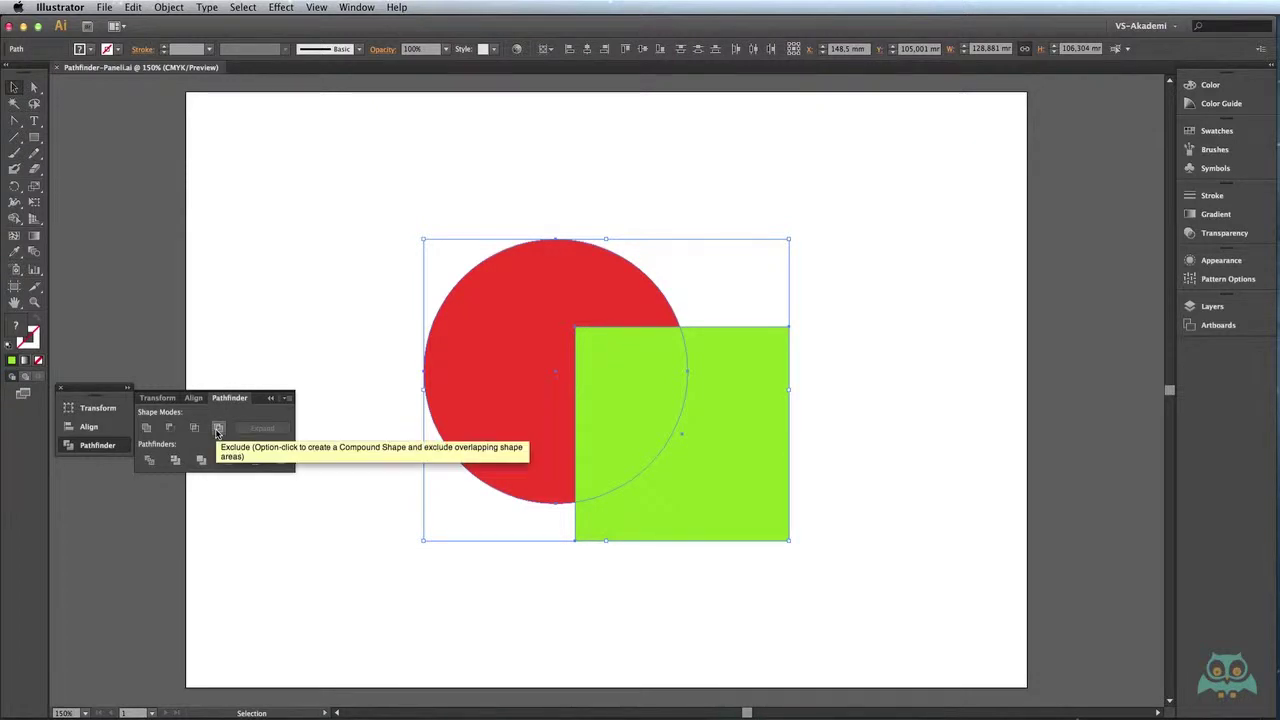
click(217, 428)
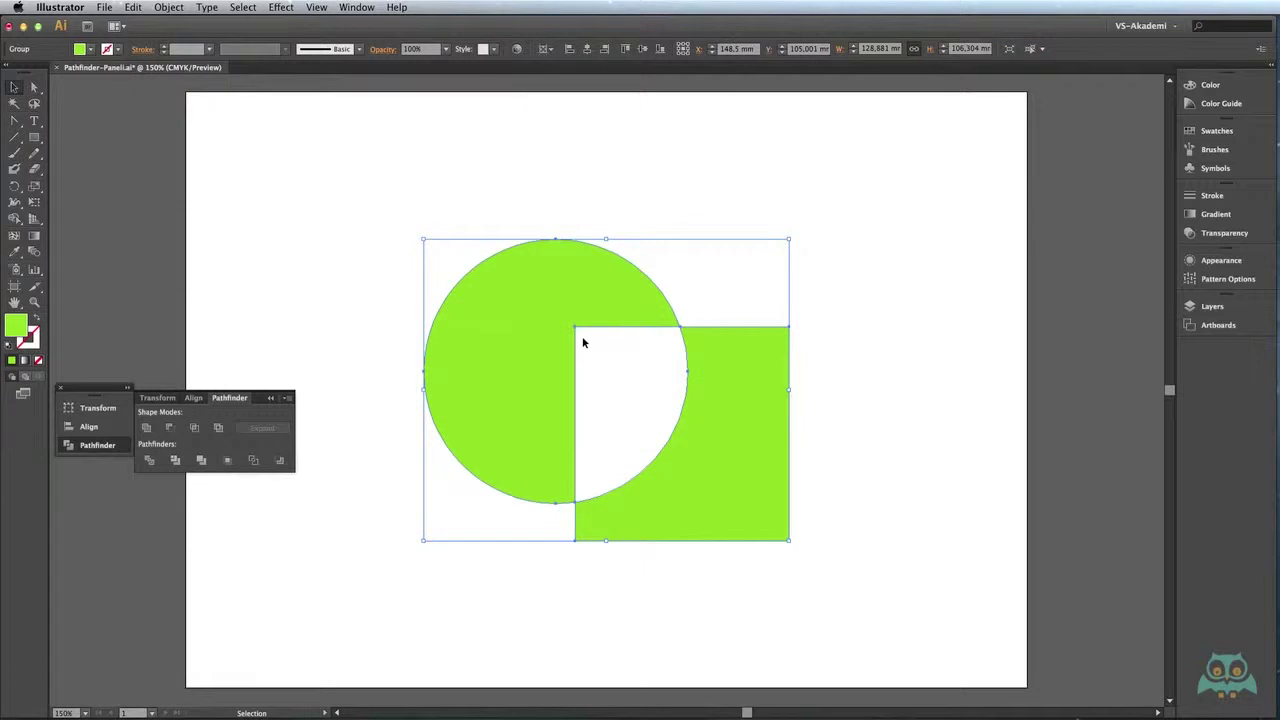